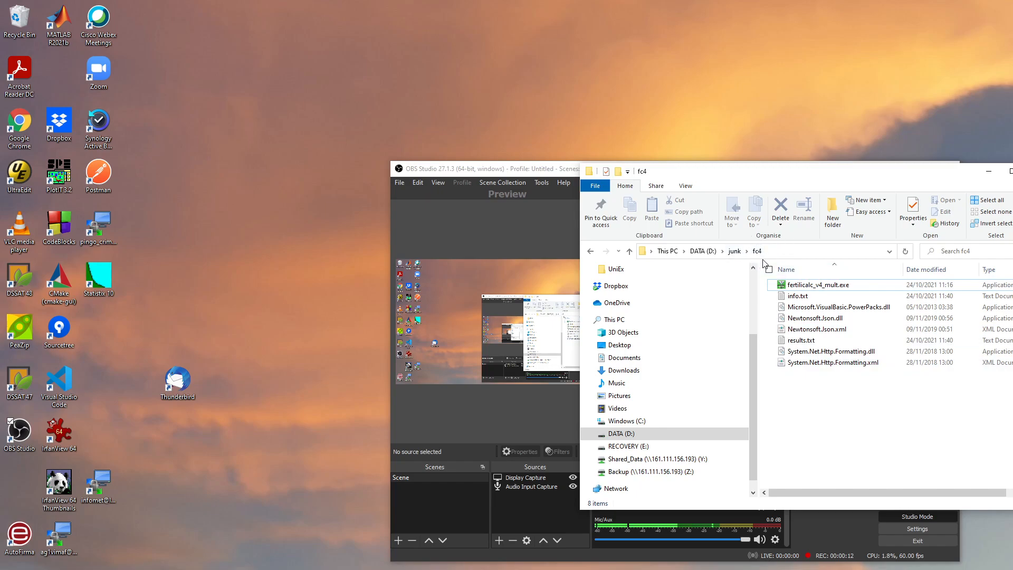
Step: Launch fertilicalc_v4_mult.exe and switch the interface language to English SI units
double_click(837, 288)
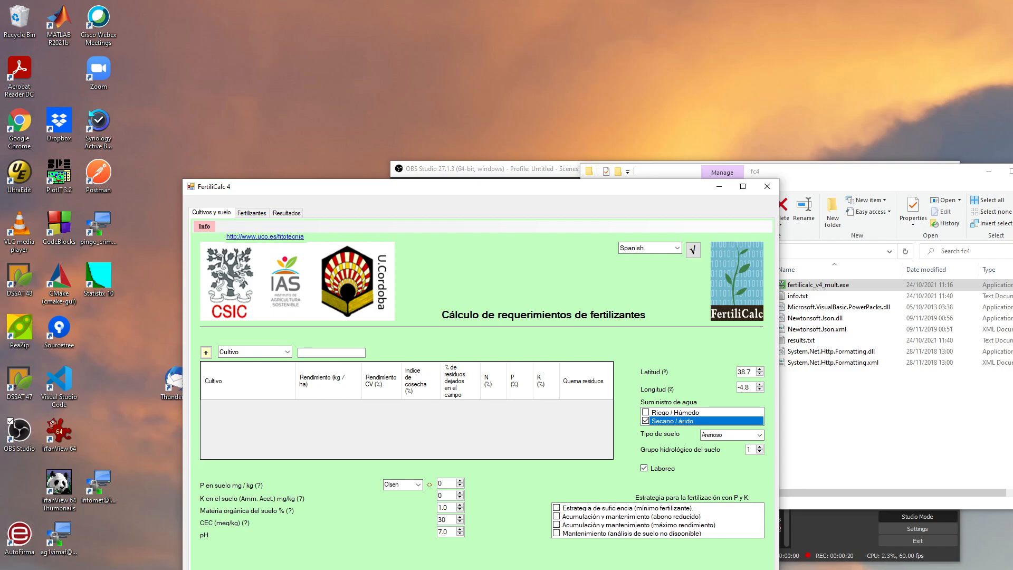
click(678, 249)
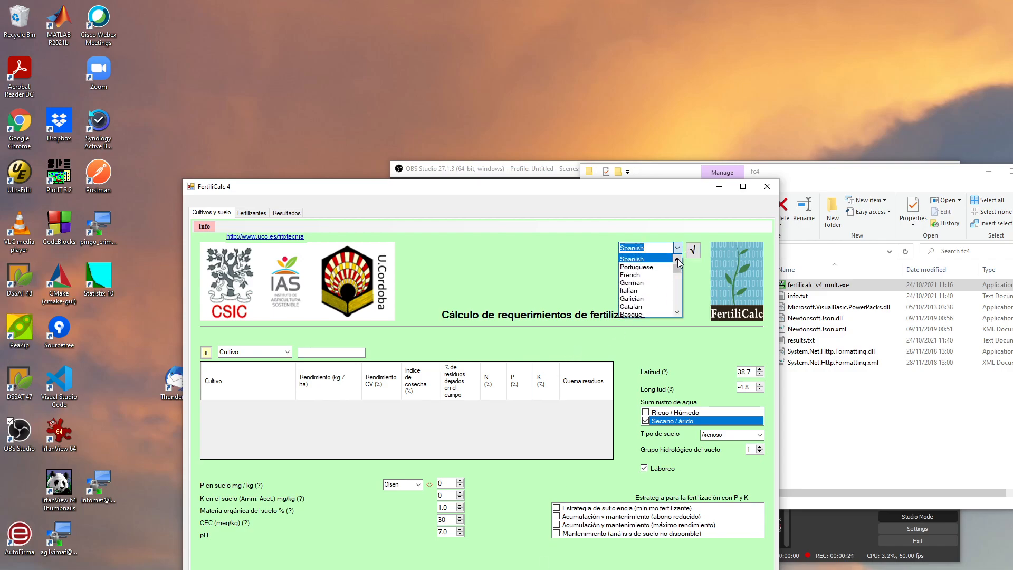
click(677, 259)
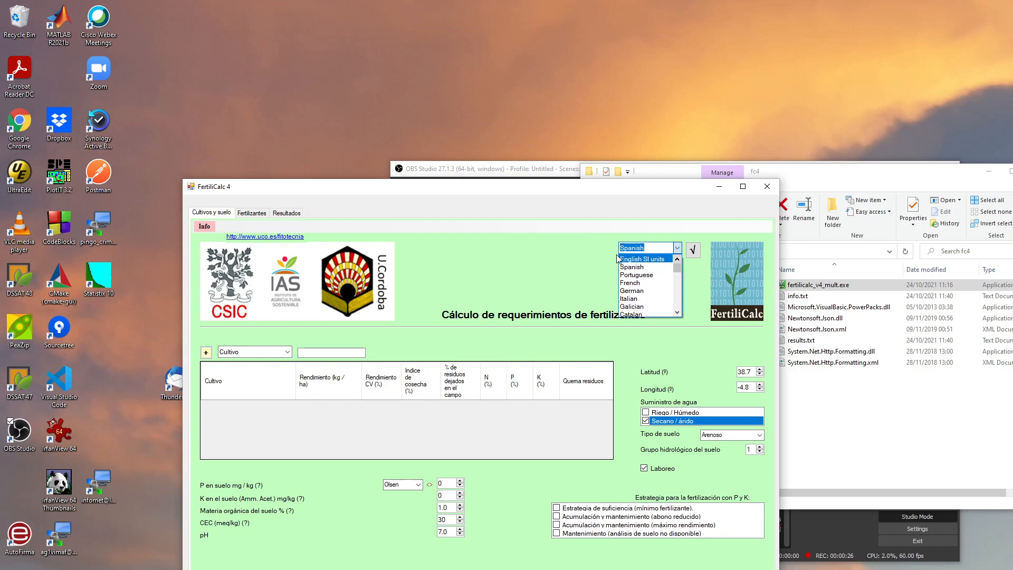
click(649, 259)
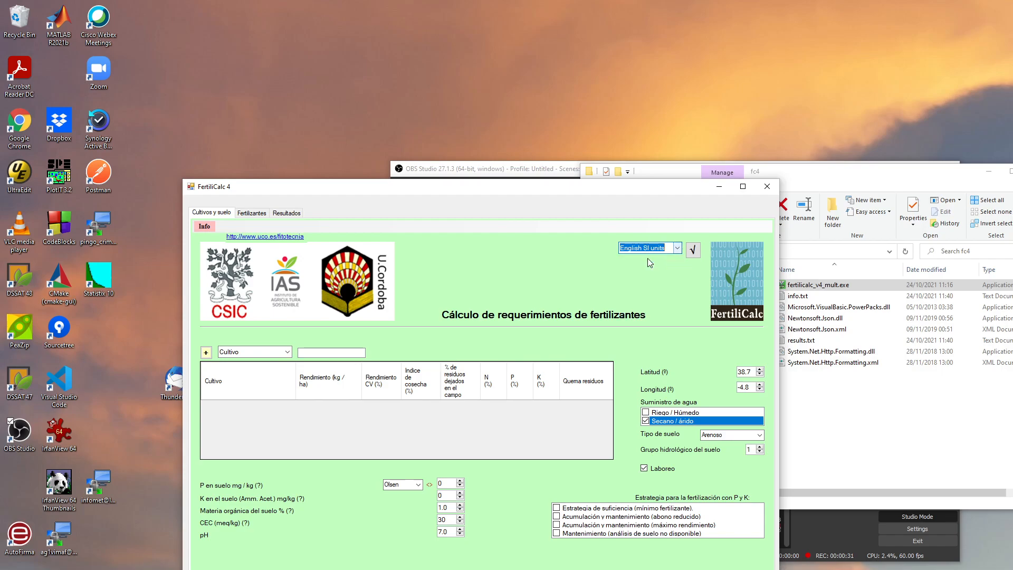
click(693, 252)
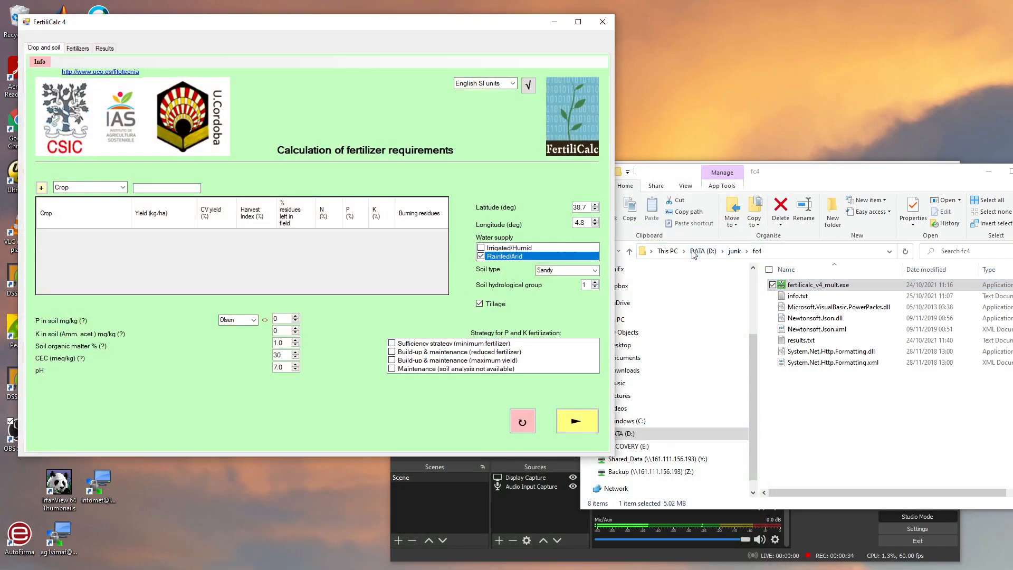
drag(397, 26, 746, 182)
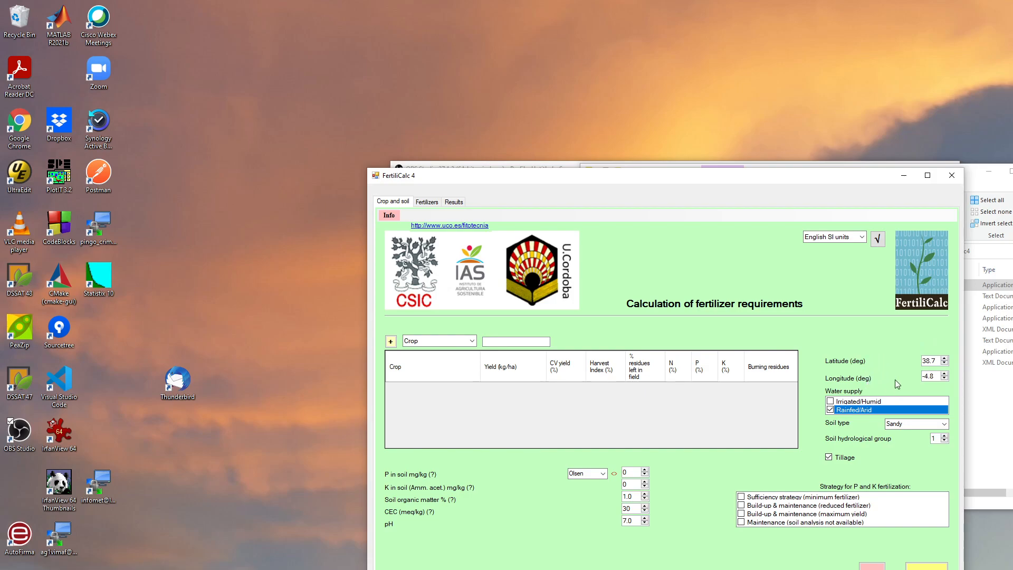
key(alt)
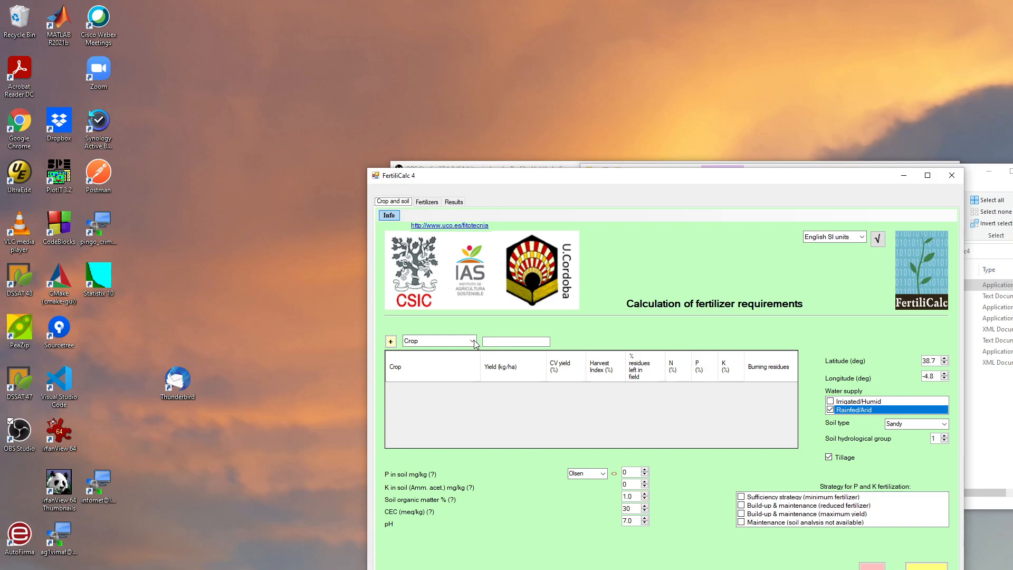
Step: Add Wheat (durum) to the crop table with a yield of 4500 kg/ha
click(453, 340)
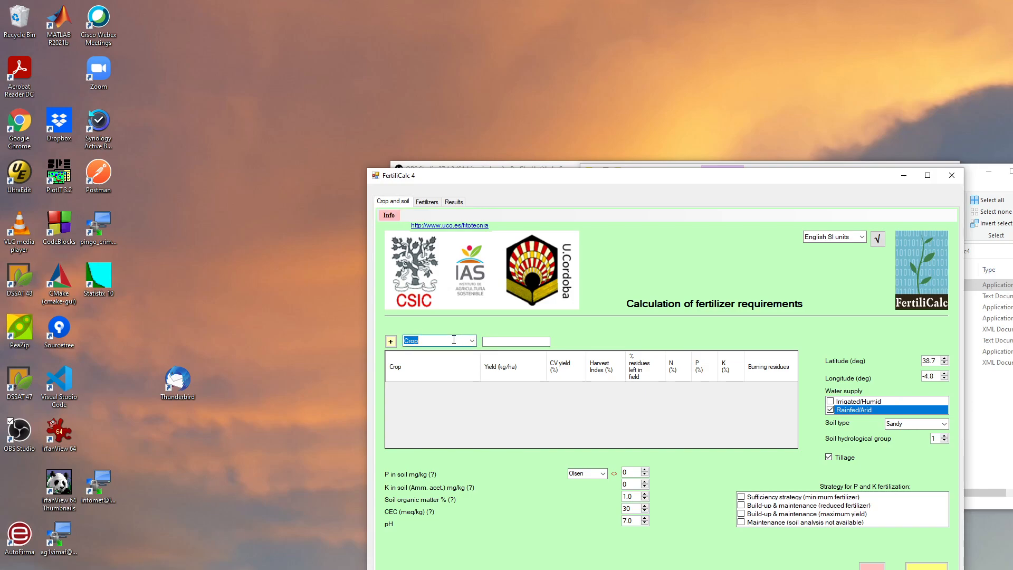
text(w)
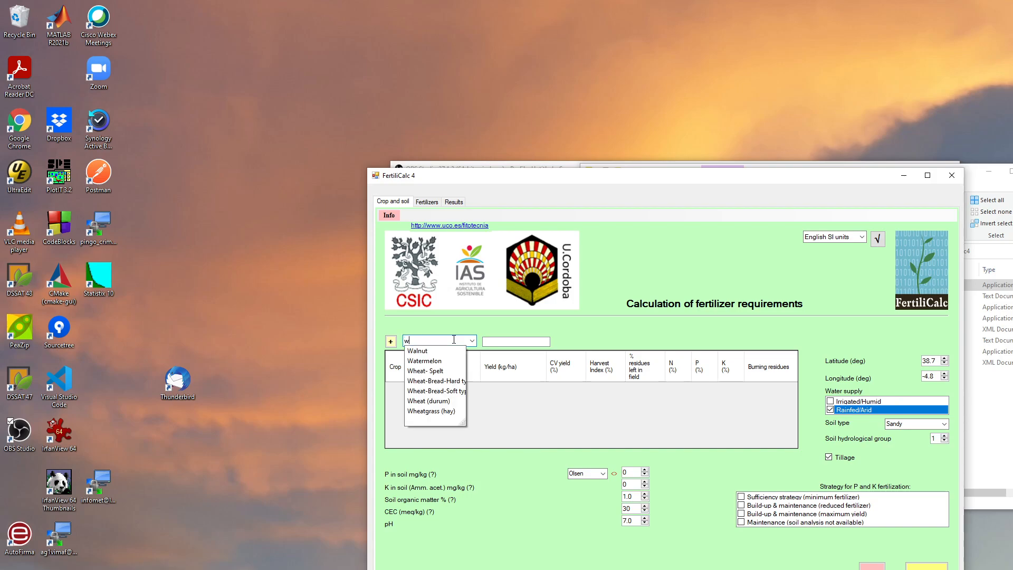
click(431, 402)
click(391, 343)
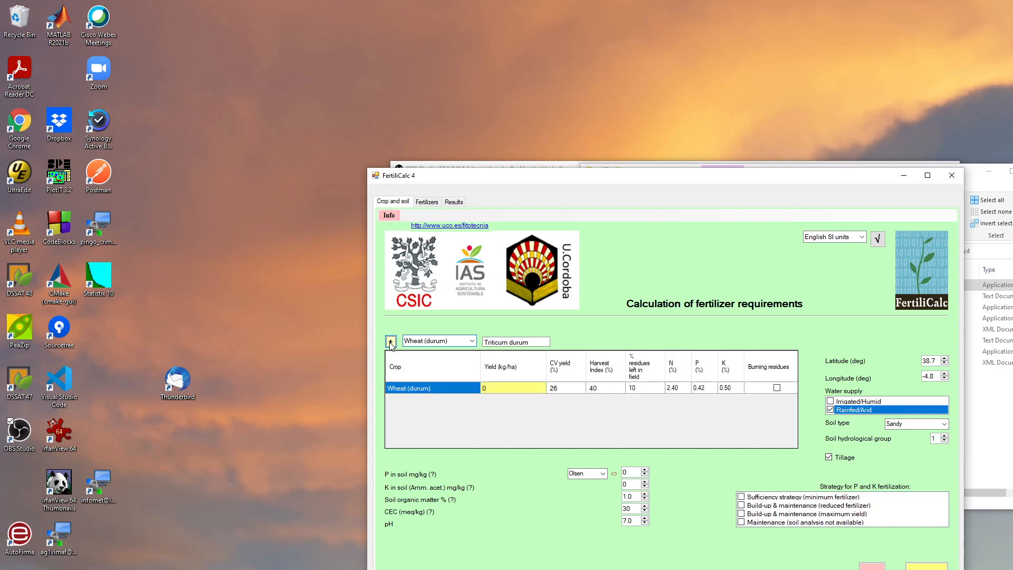
click(509, 391)
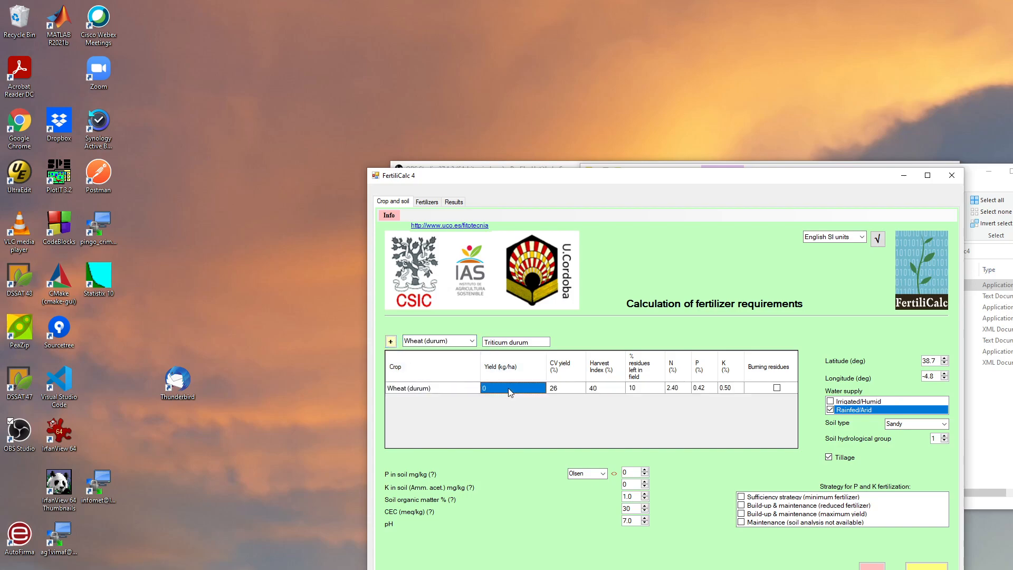
text(4500)
Step: Add Sunflower (oil) as the second crop with a yield of 3000 kg/ha
click(454, 339)
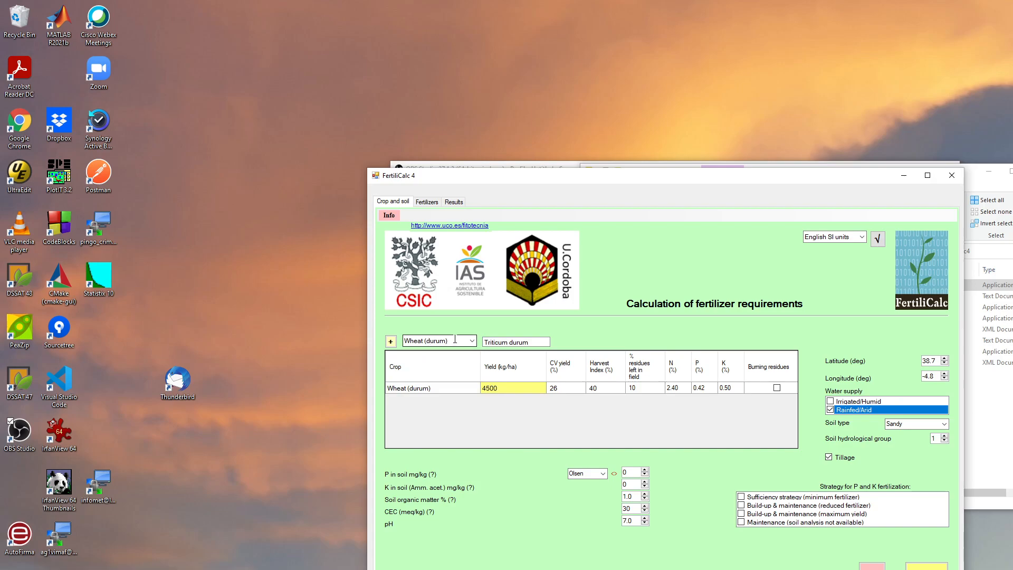
text(s)
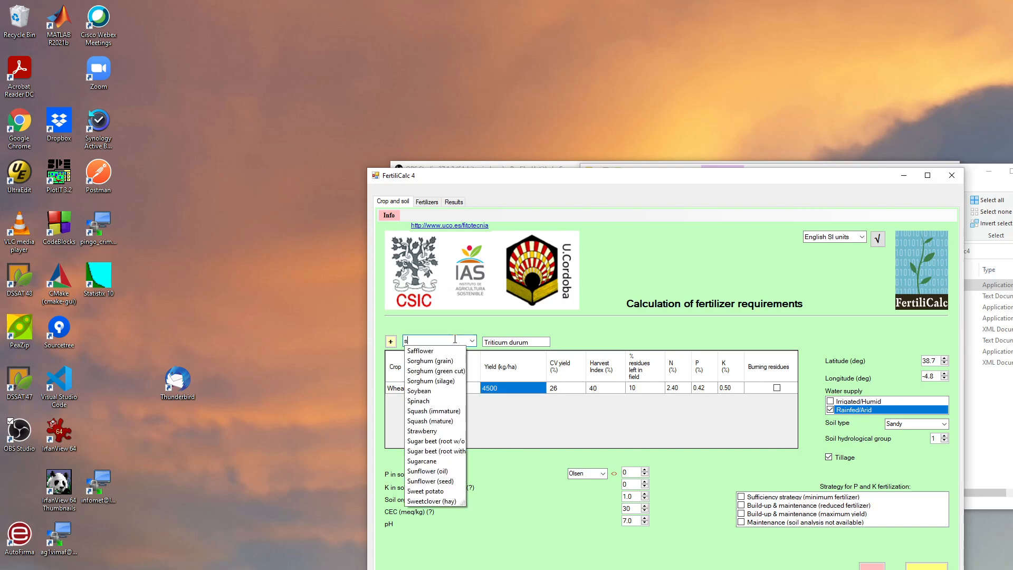
text(u)
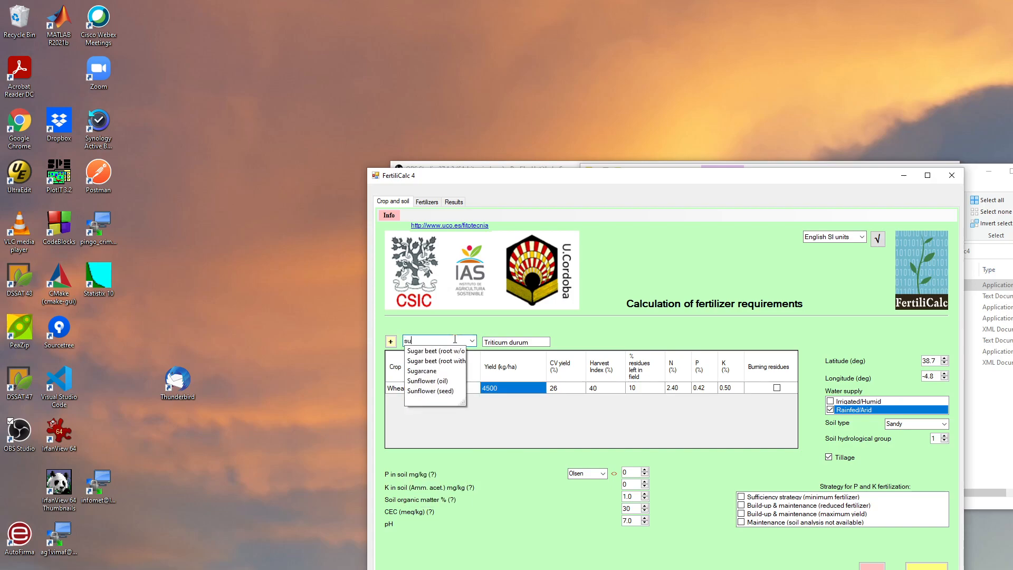
click(434, 381)
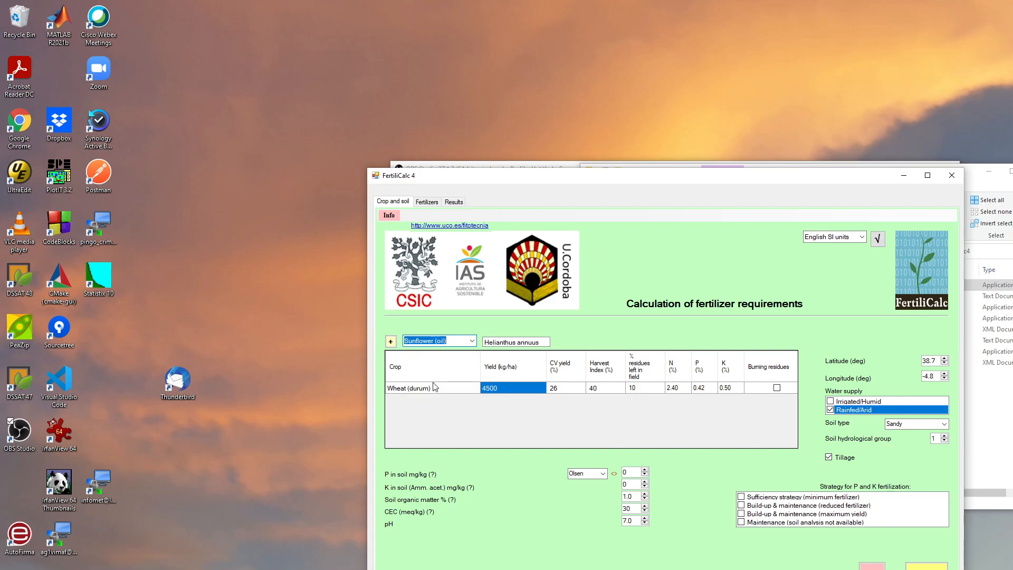
click(391, 341)
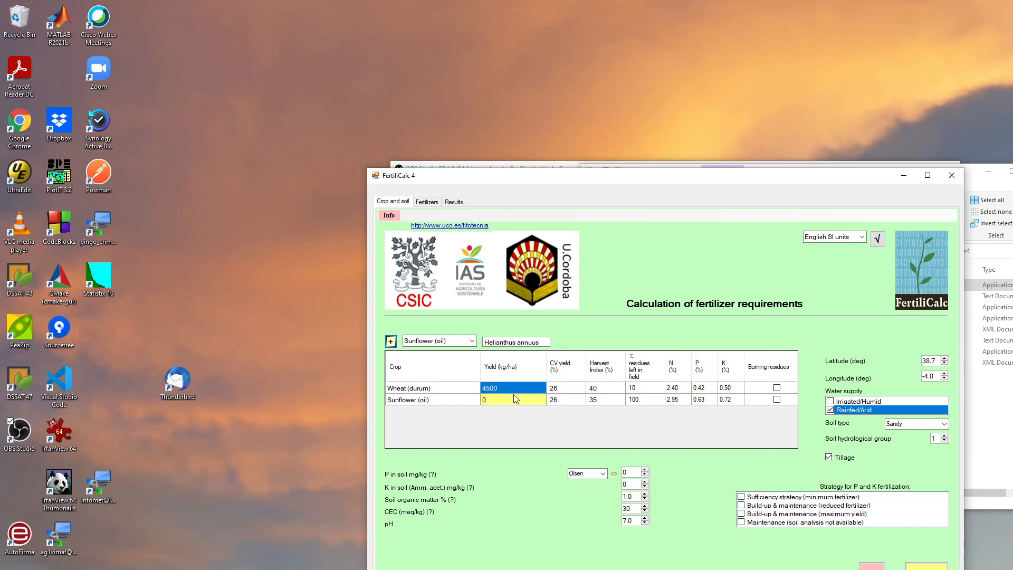
click(516, 401)
text(3)
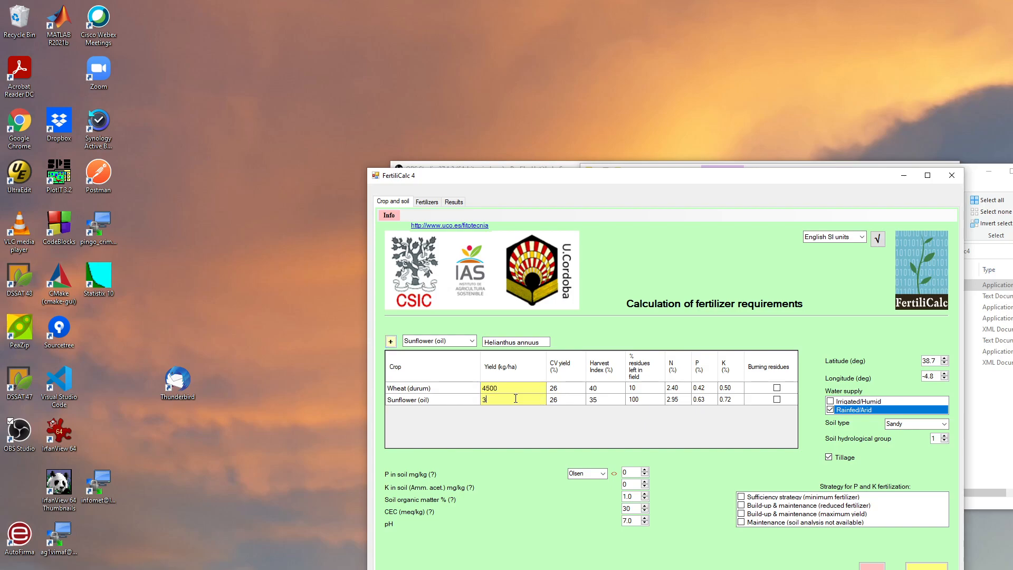
text(000)
Step: Mark the durum wheat residues as burned and set the soil type to Clay loam
click(777, 389)
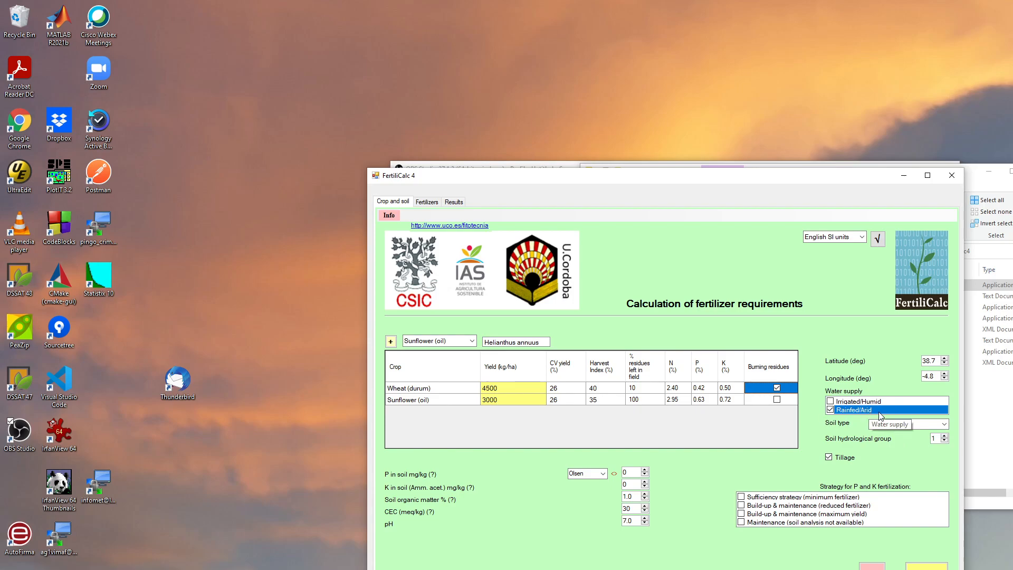
click(944, 424)
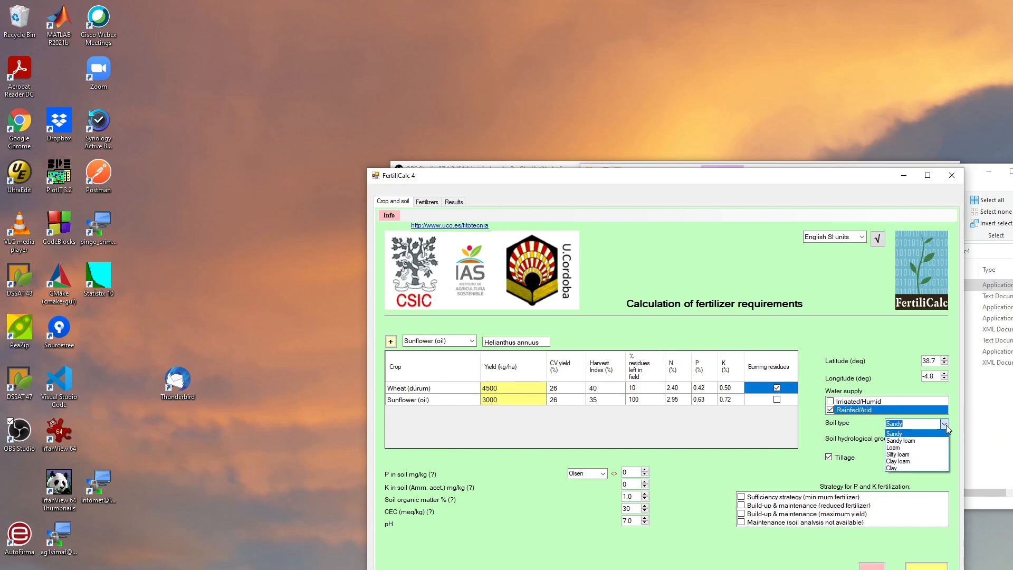
click(905, 461)
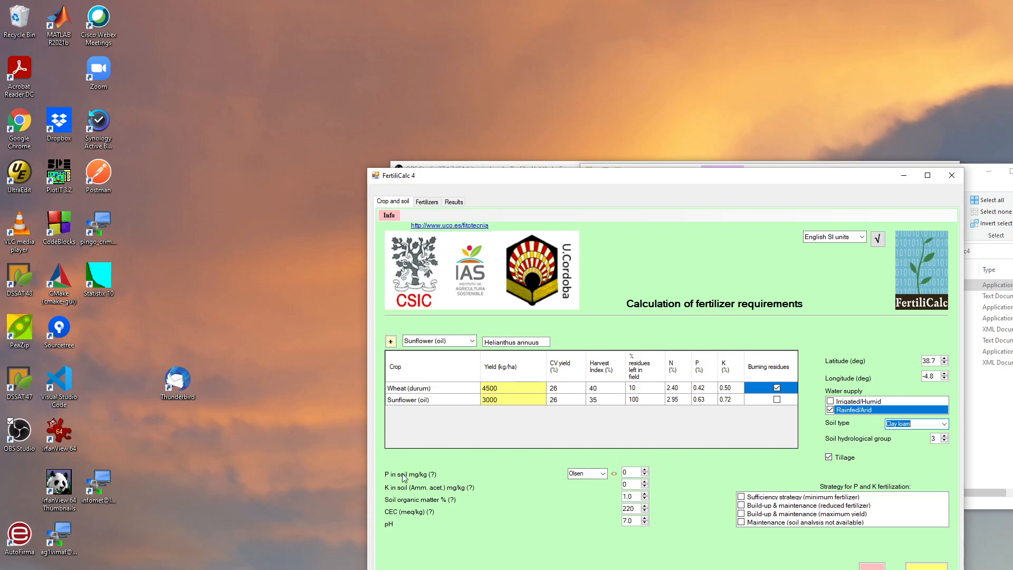
Step: Choose the Maintenance (soil analysis not available) strategy for P and K and proceed to the fertilizer selection
mouse_move(395, 474)
click(846, 498)
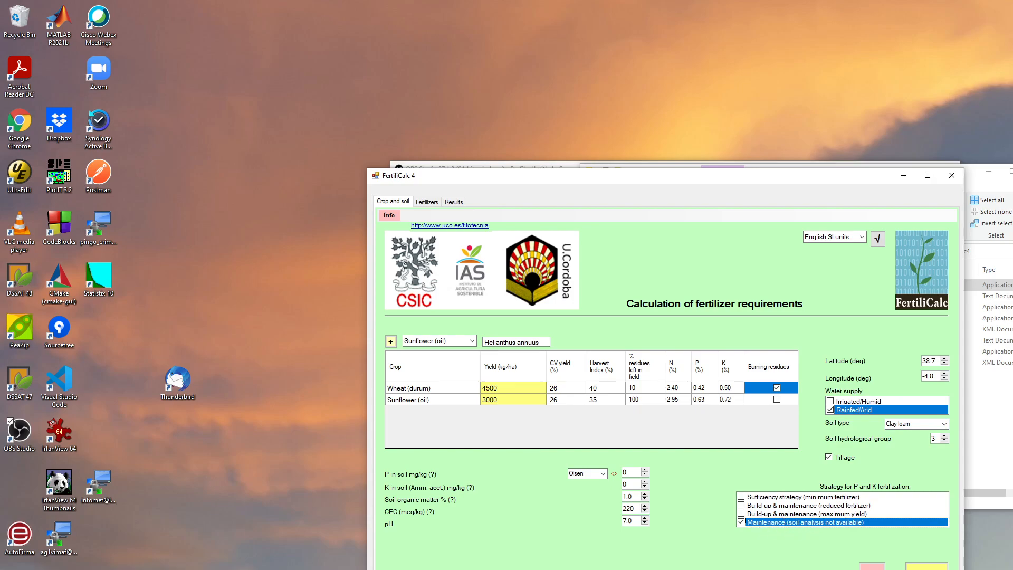
key(ctrl+Tab)
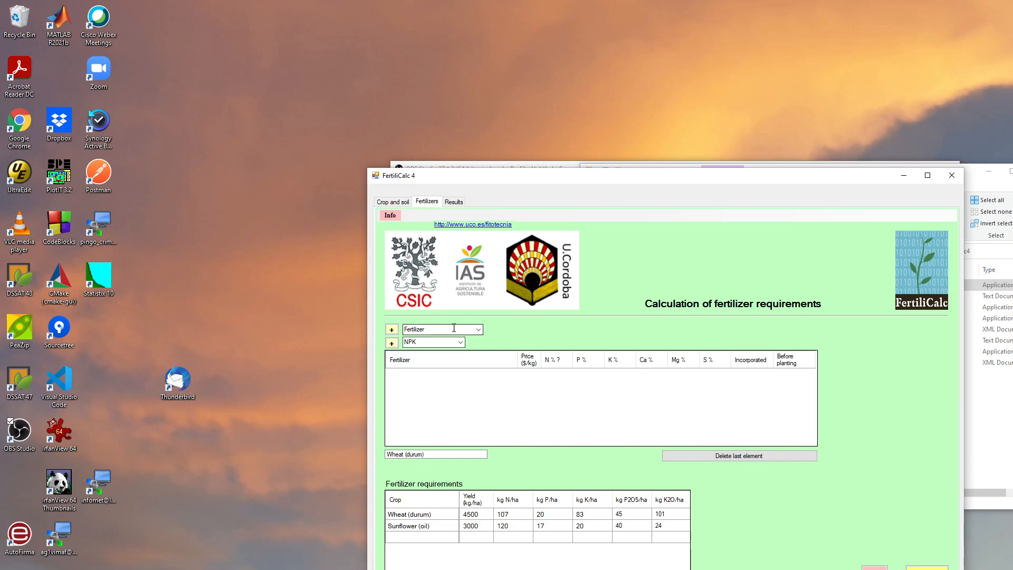
click(461, 343)
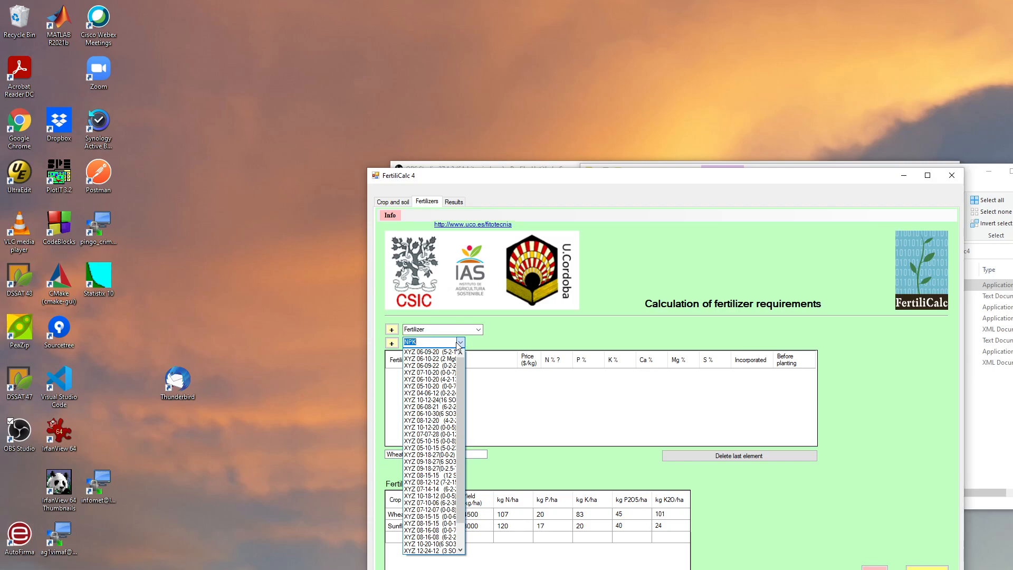
click(421, 352)
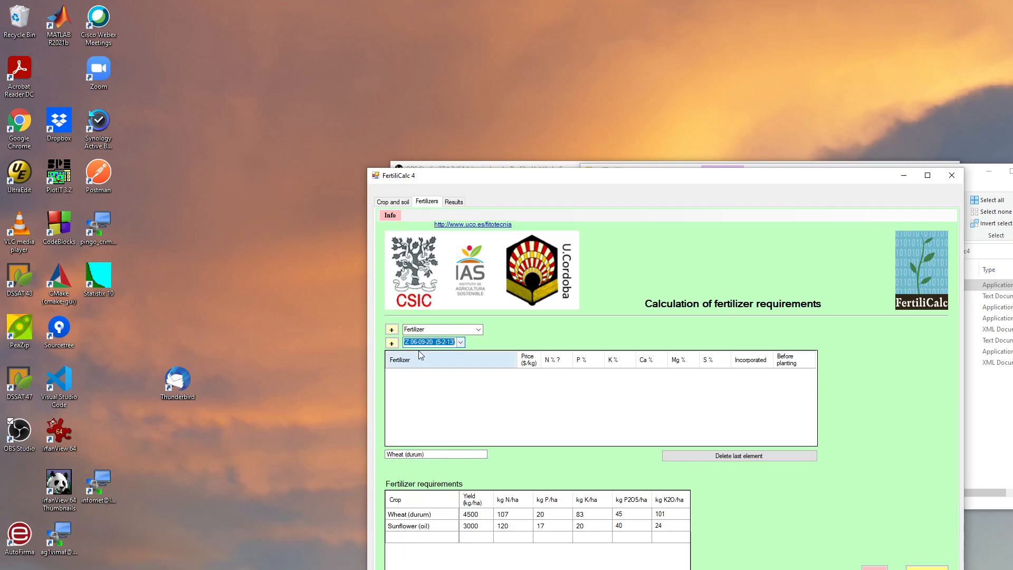
click(391, 344)
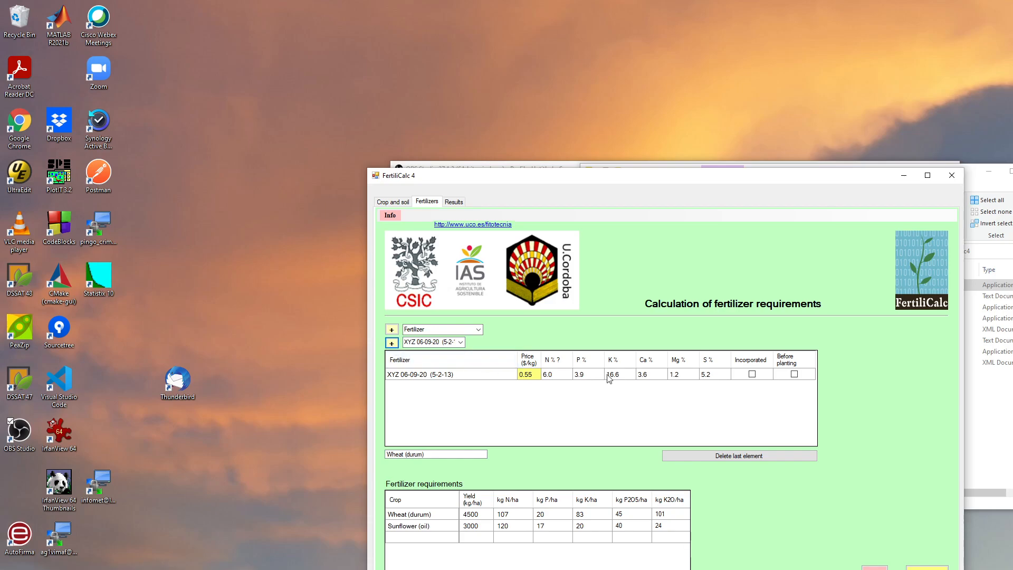
click(754, 375)
click(750, 374)
click(795, 374)
click(795, 374)
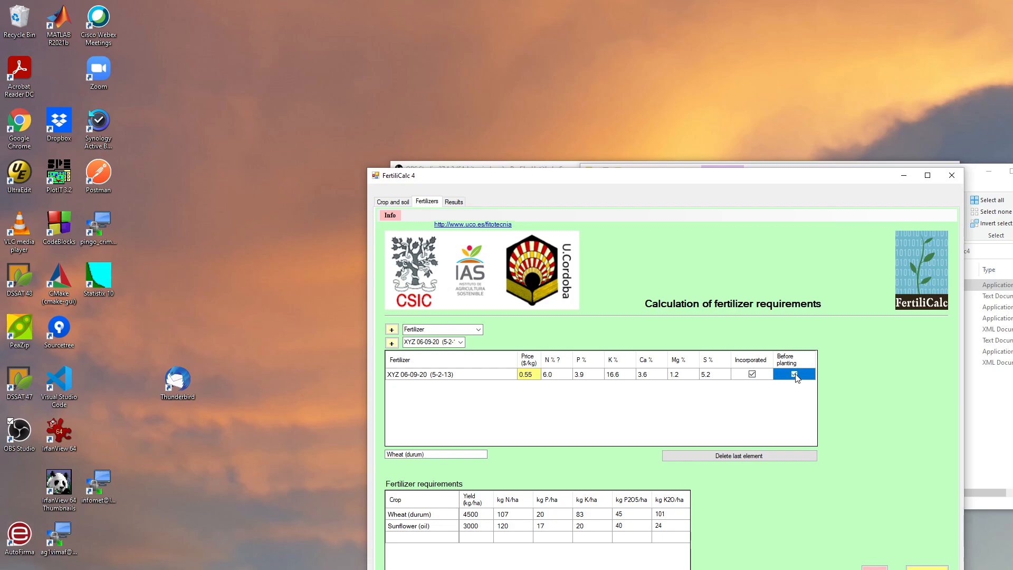
Step: Add Magnesium nitrate to the wheat fertilizers and advance to the fertilizer selection for the sunflower crop
click(478, 330)
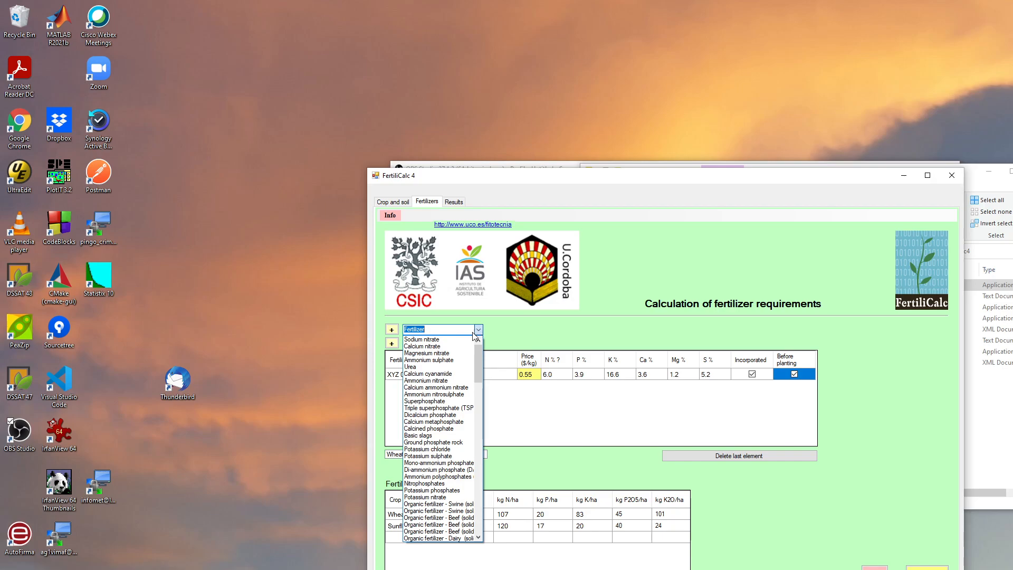
click(428, 352)
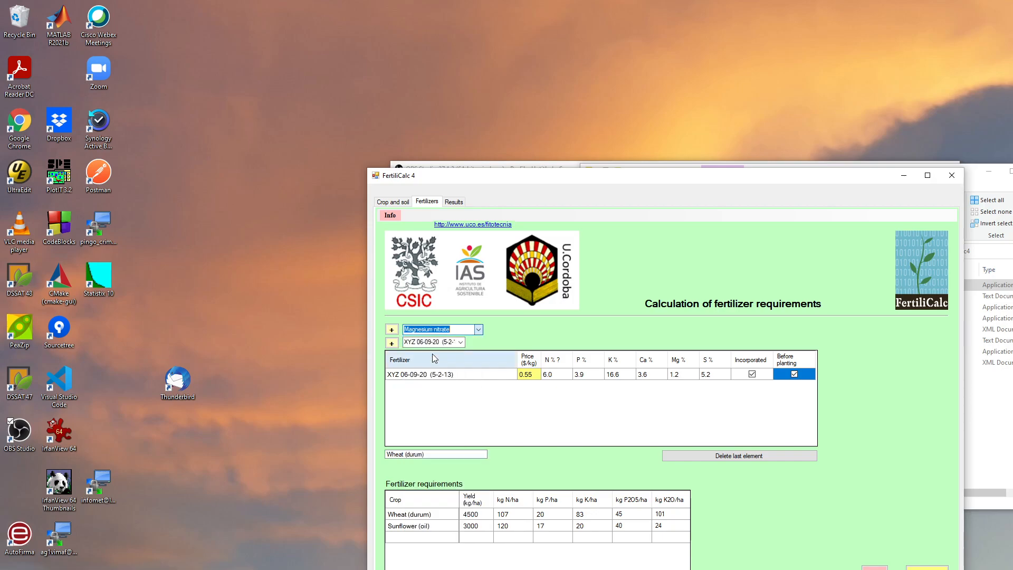
click(392, 329)
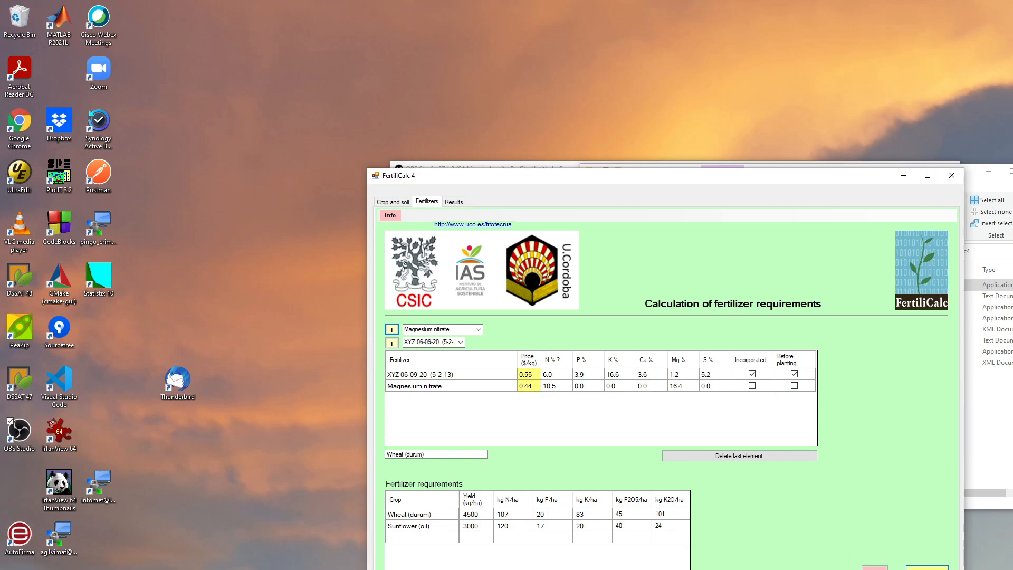
click(926, 568)
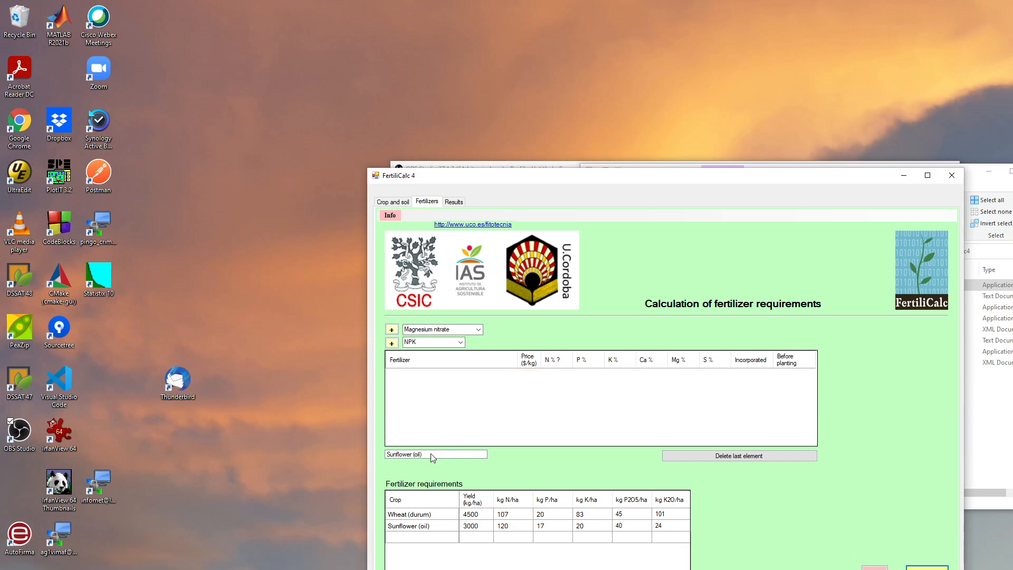
click(461, 343)
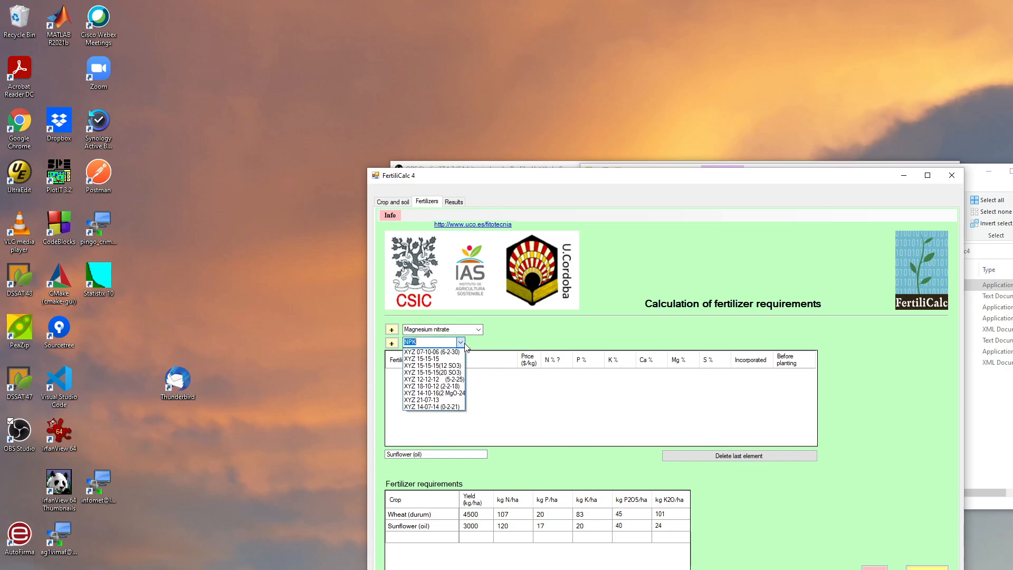
click(430, 352)
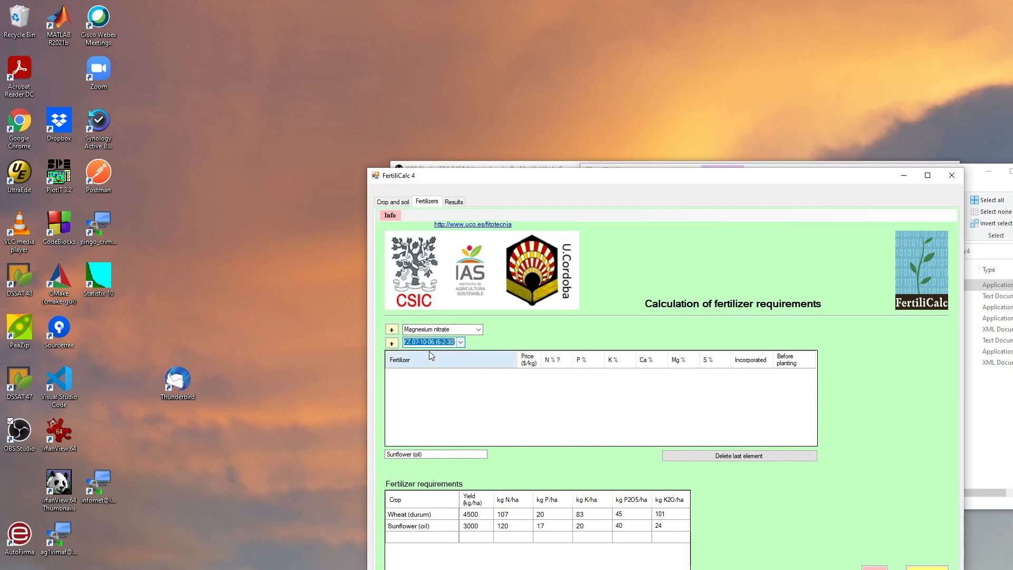
click(391, 344)
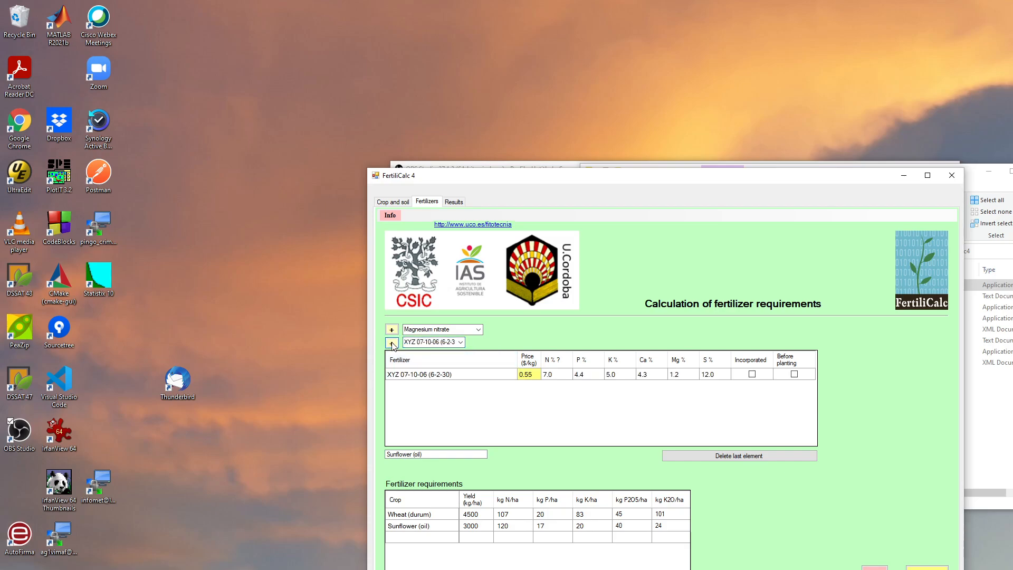
click(752, 374)
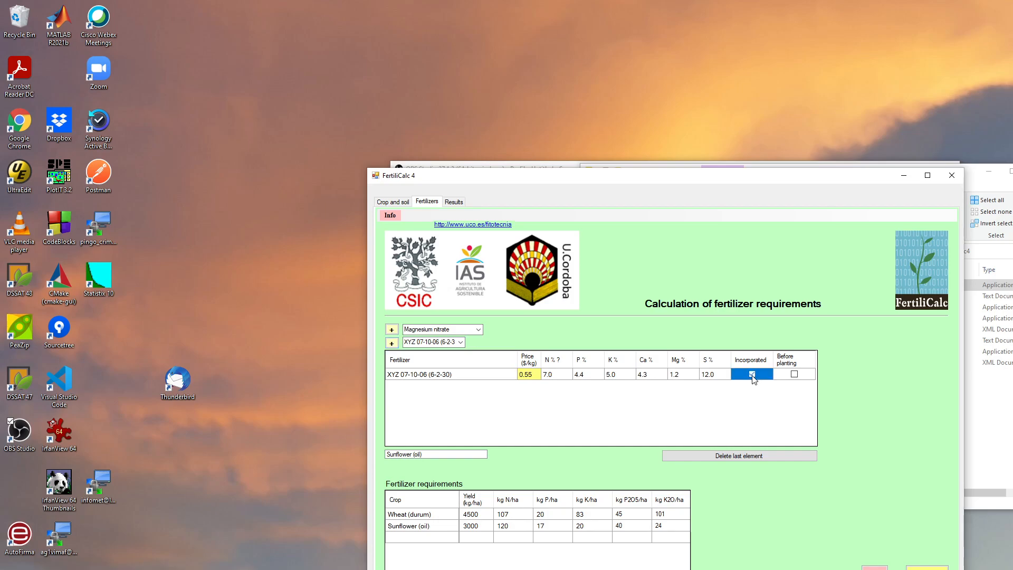
click(794, 374)
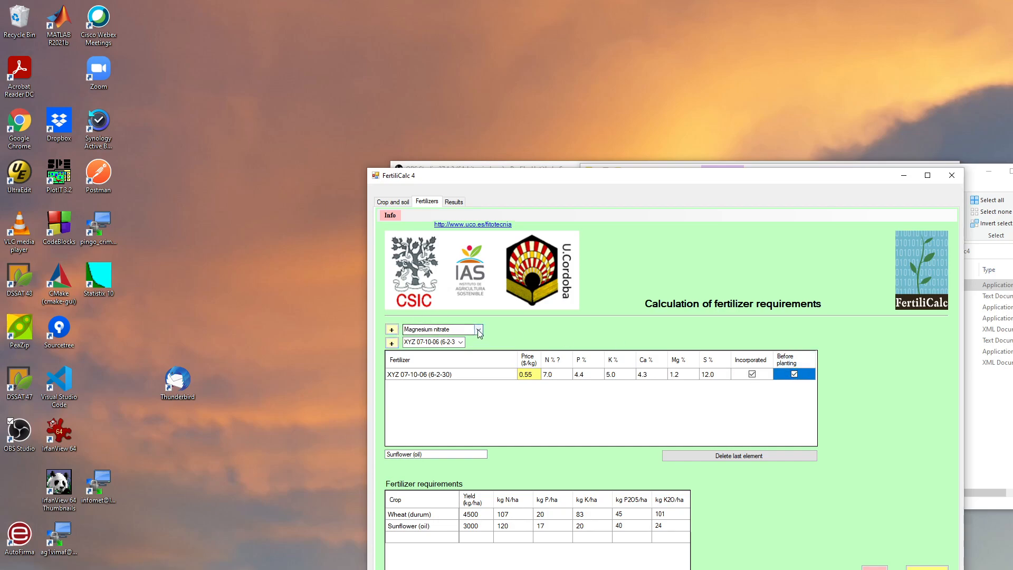
Step: Add Magnesium nitrate to the sunflower fertilizers and proceed to the fertilizer calculation results for the rotation
click(391, 329)
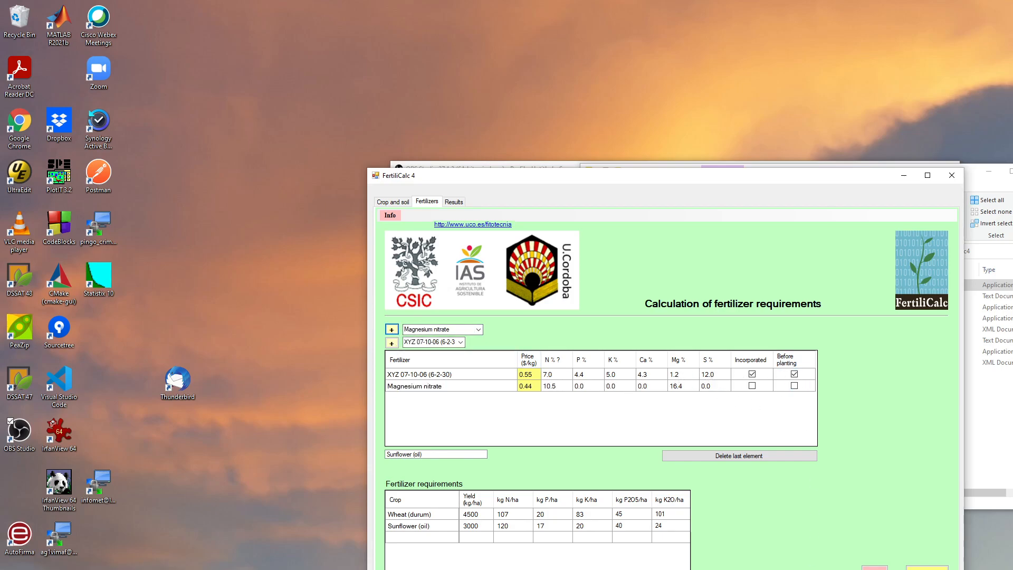
click(927, 567)
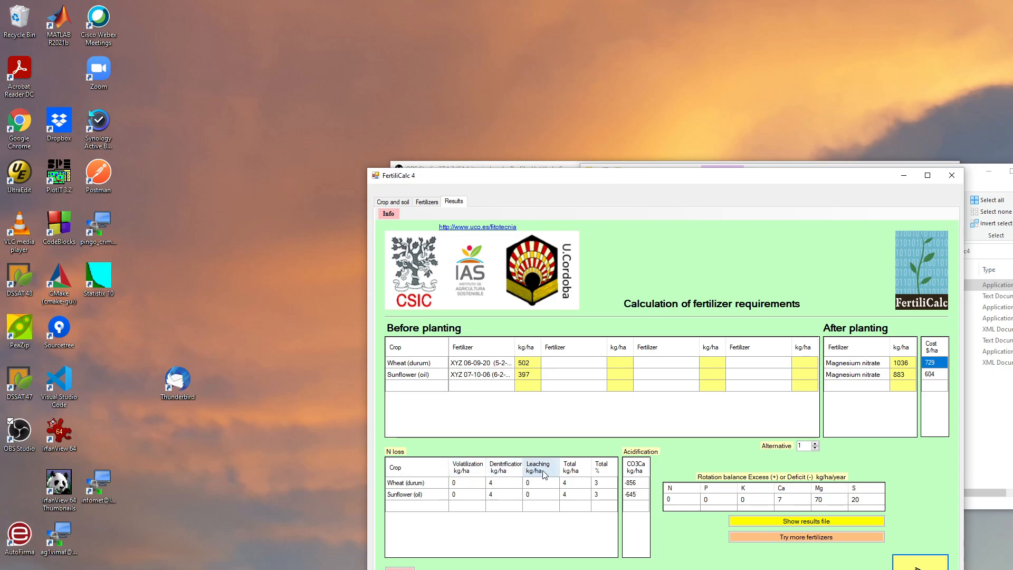
mouse_move(628, 457)
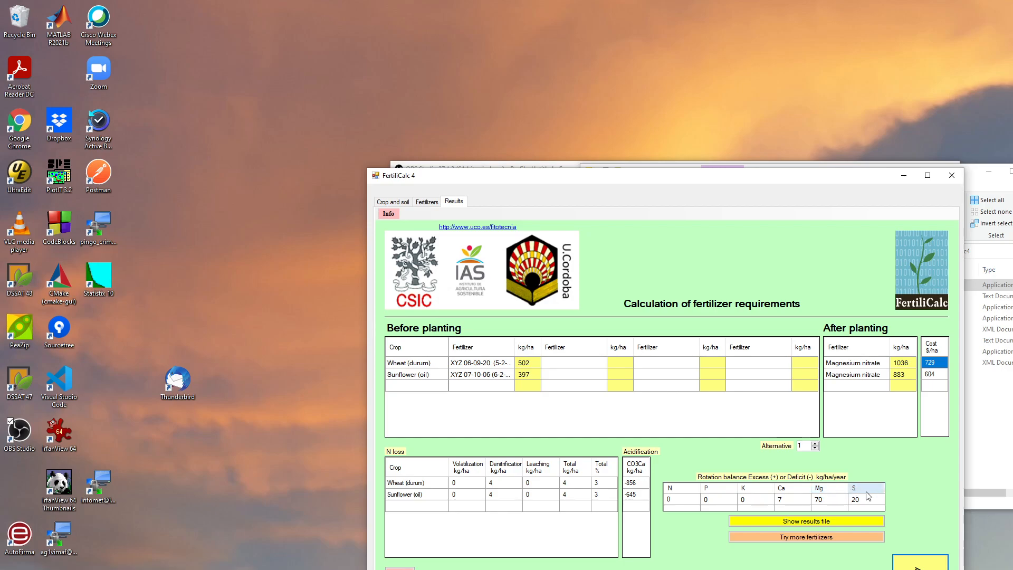
Step: Start trying more fertilizers for the rotation and select the NPK fertilizer XYZ 15-15-15 for the durum wheat
click(820, 537)
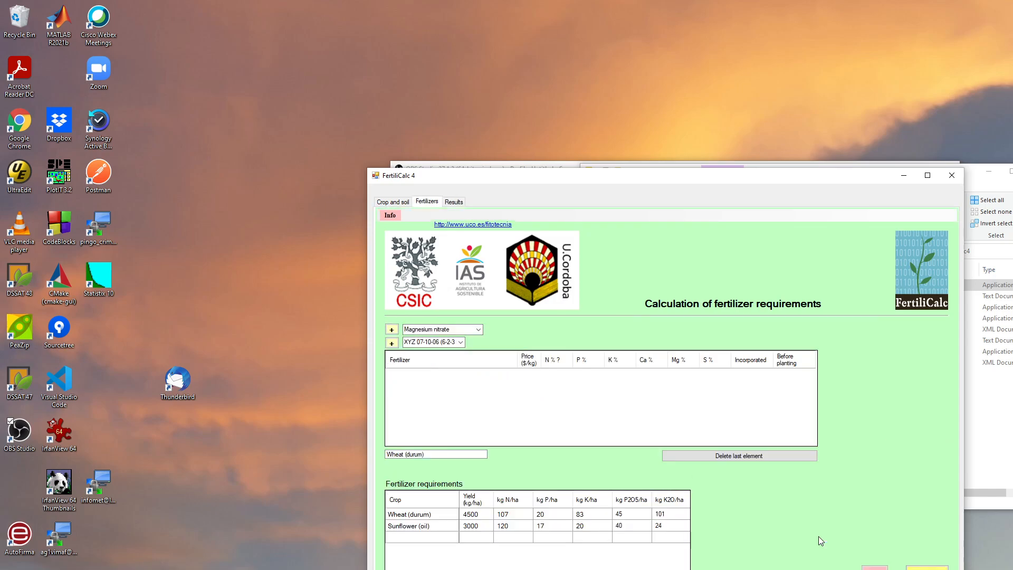
click(461, 342)
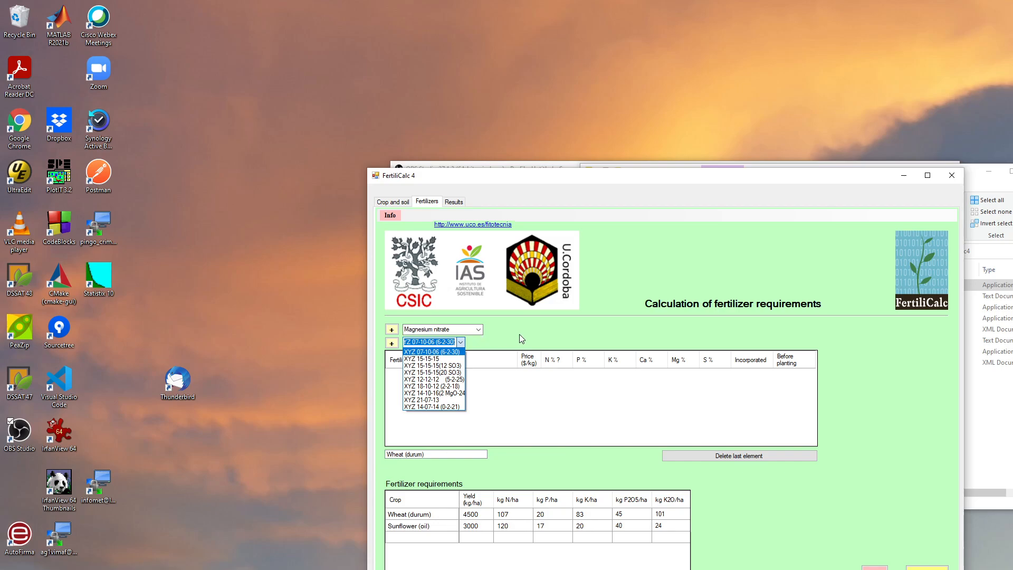
click(432, 360)
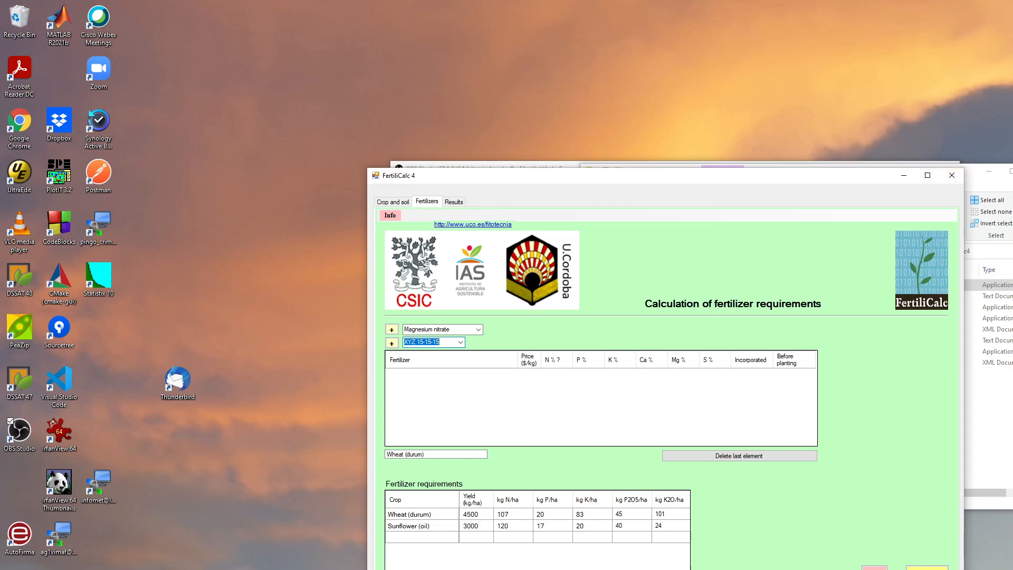
key(alt+Tab)
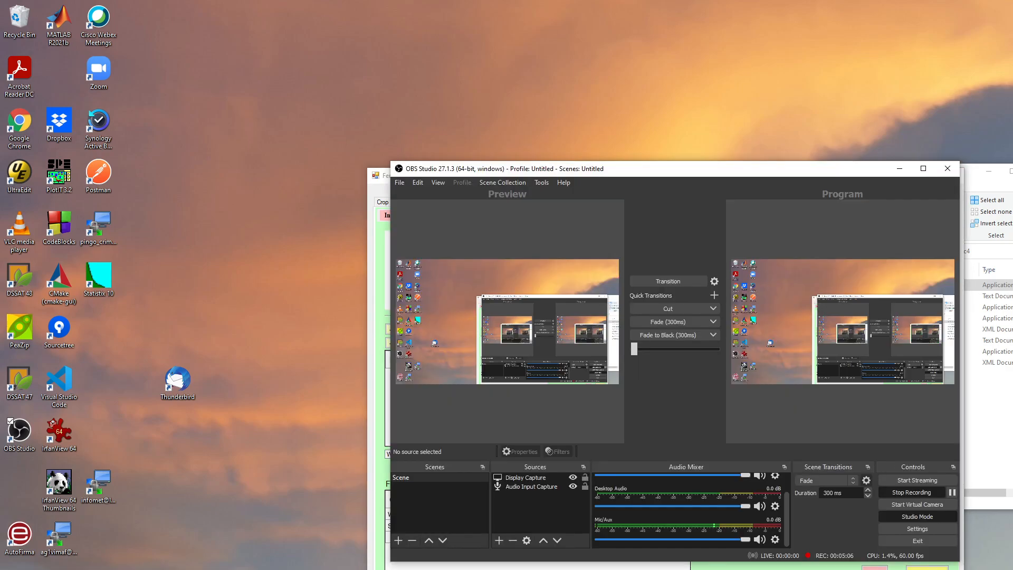